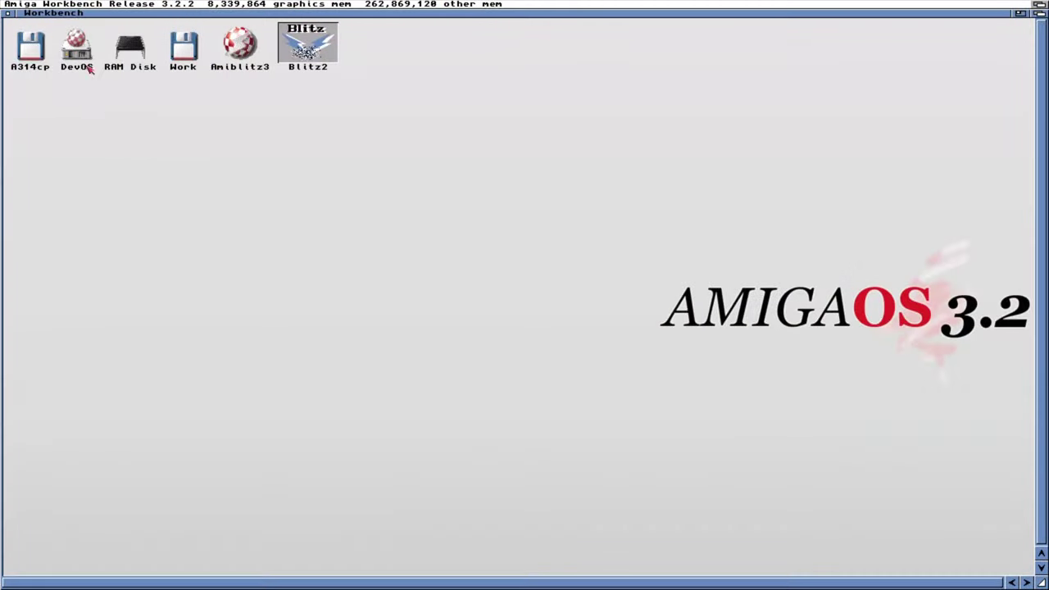
- Open the DevOS and Work drawers, moving DevOS down and enlarging and centering the Work window
double_click(77, 48)
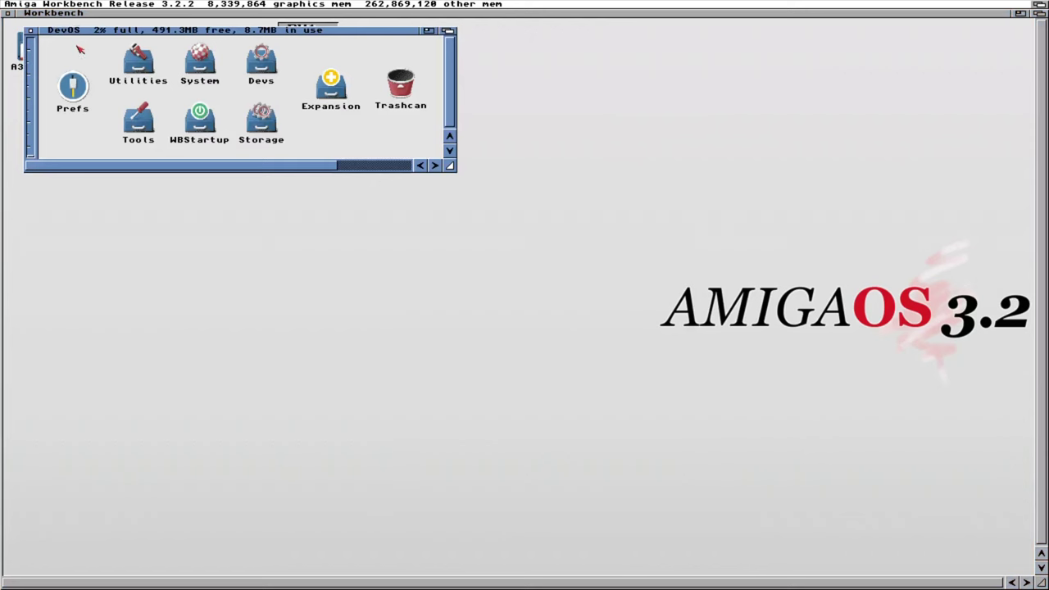
drag(194, 36, 230, 125)
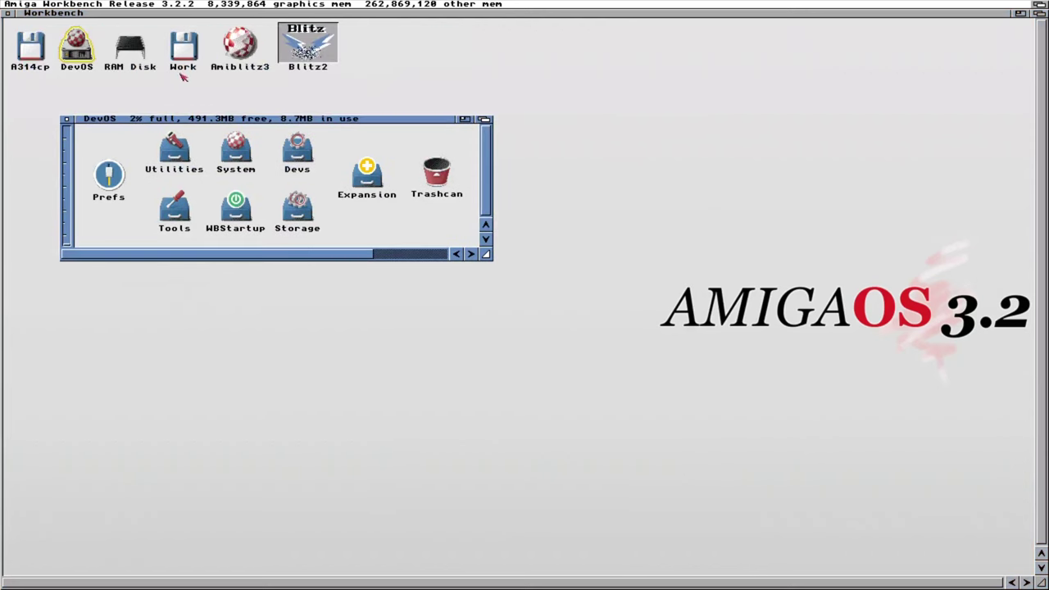
double_click(185, 51)
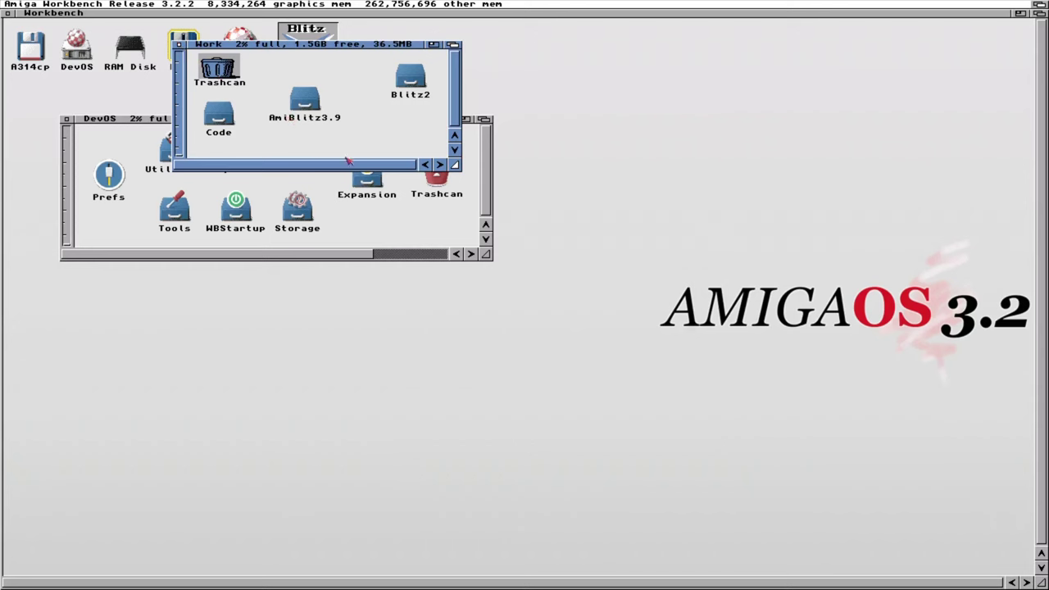
drag(455, 166, 483, 184)
drag(368, 46, 473, 200)
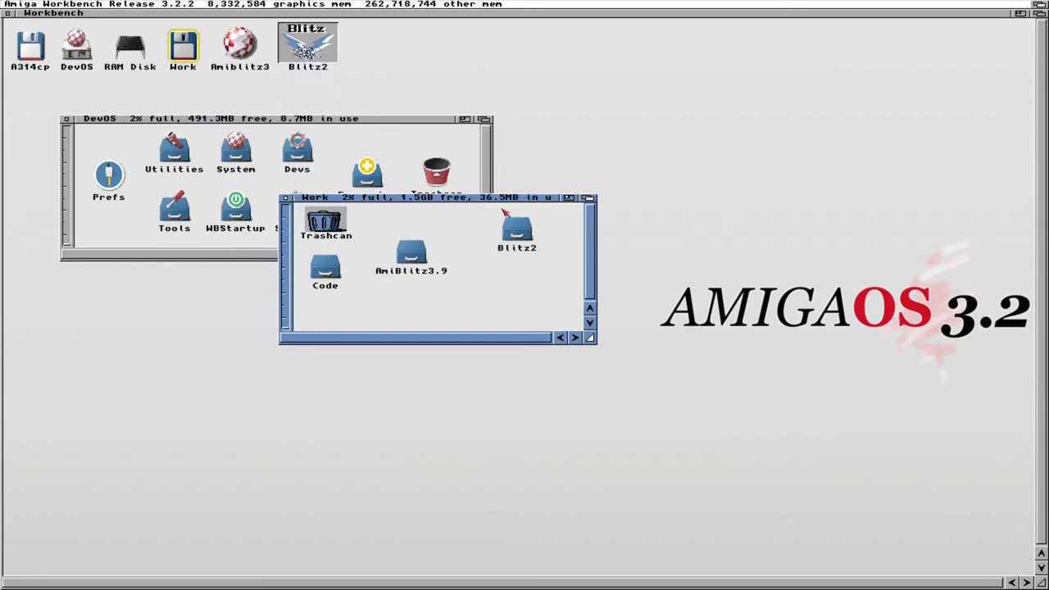
- Bring up the Workbench menus and move to the Window menu
right_click(469, 279)
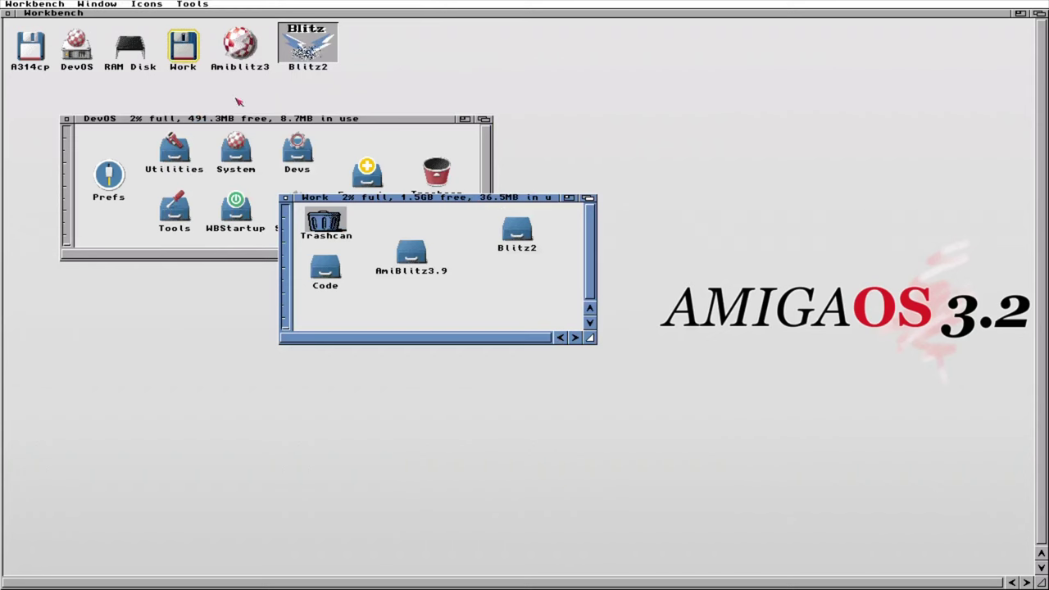
mouse_move(144, 4)
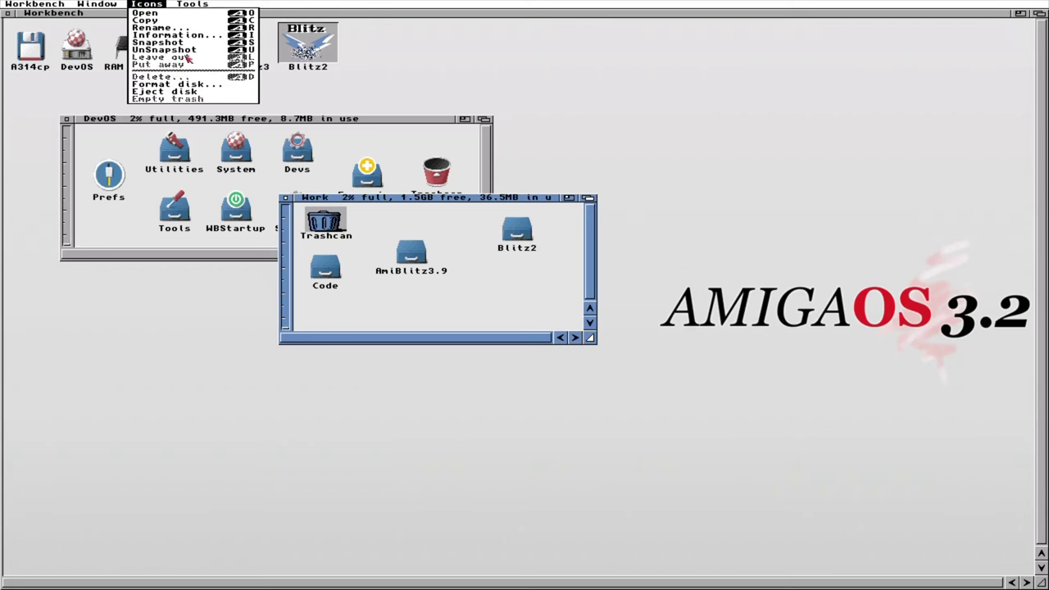
mouse_move(98, 4)
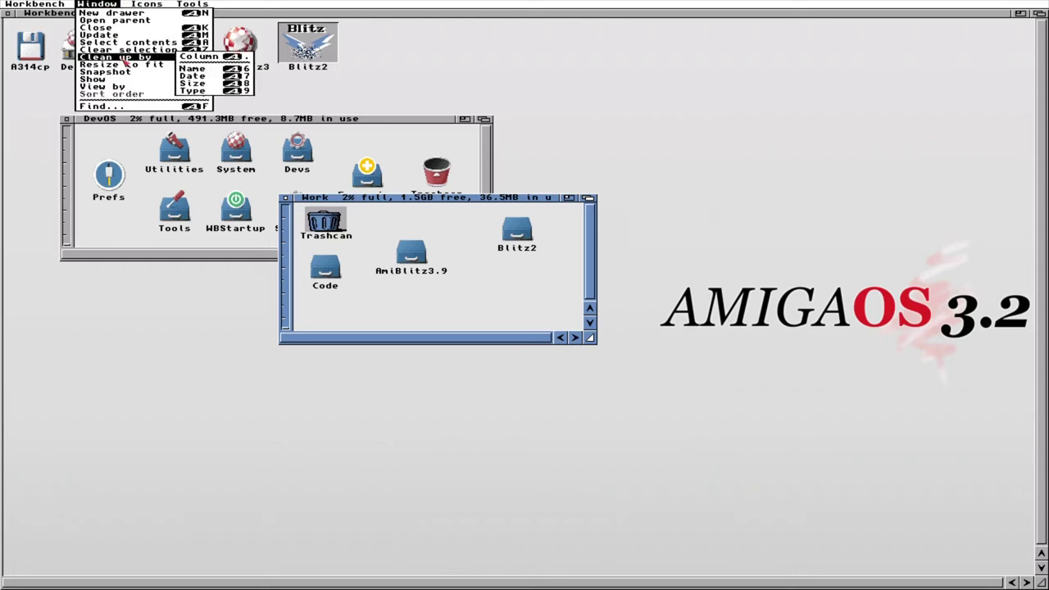
- Create a new drawer named 'new folder this' inside Work
click(147, 13)
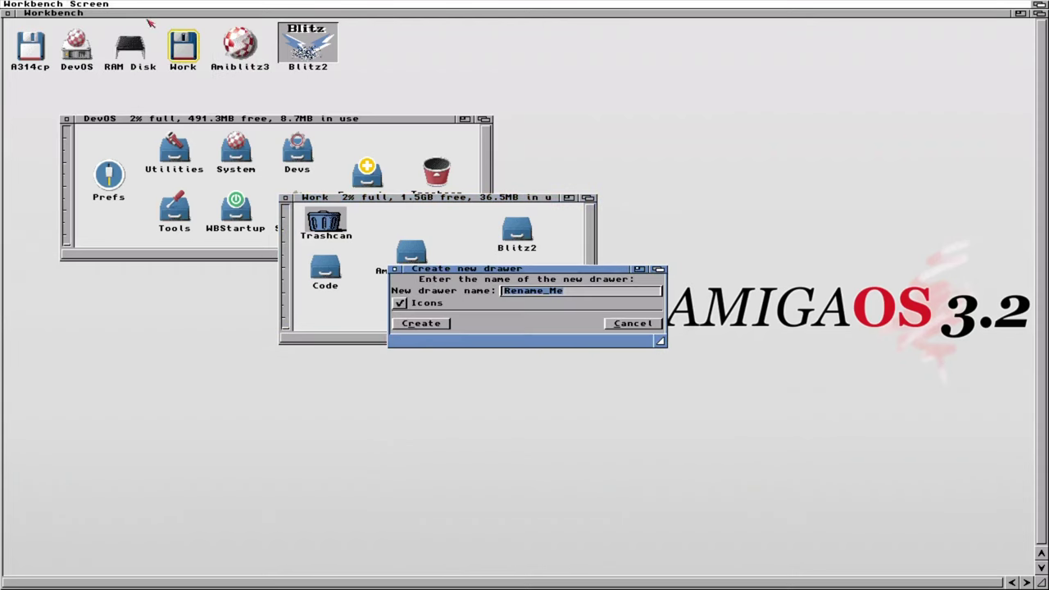
text(new folder this)
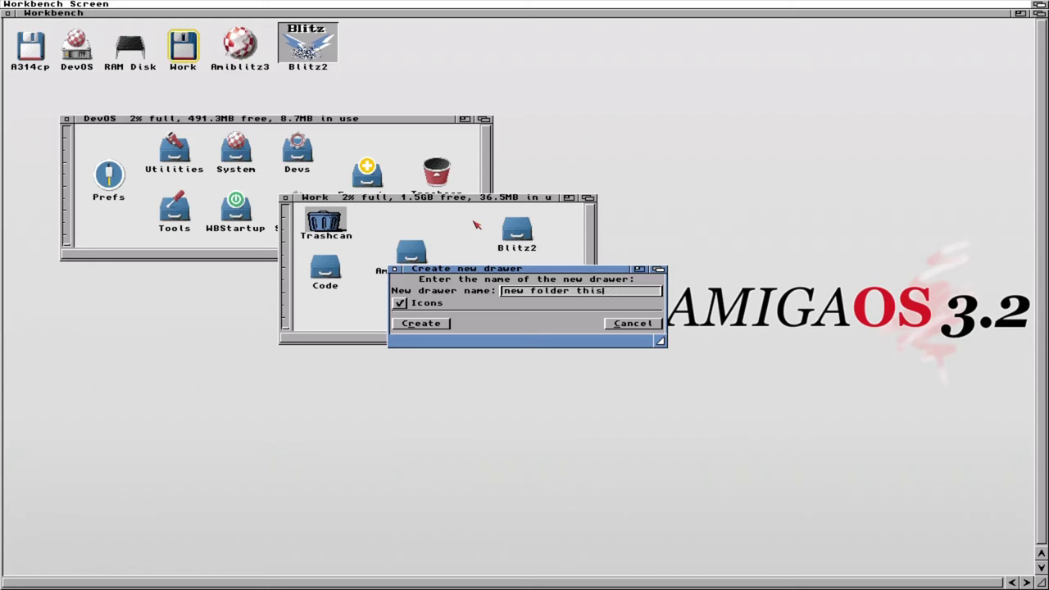
click(447, 324)
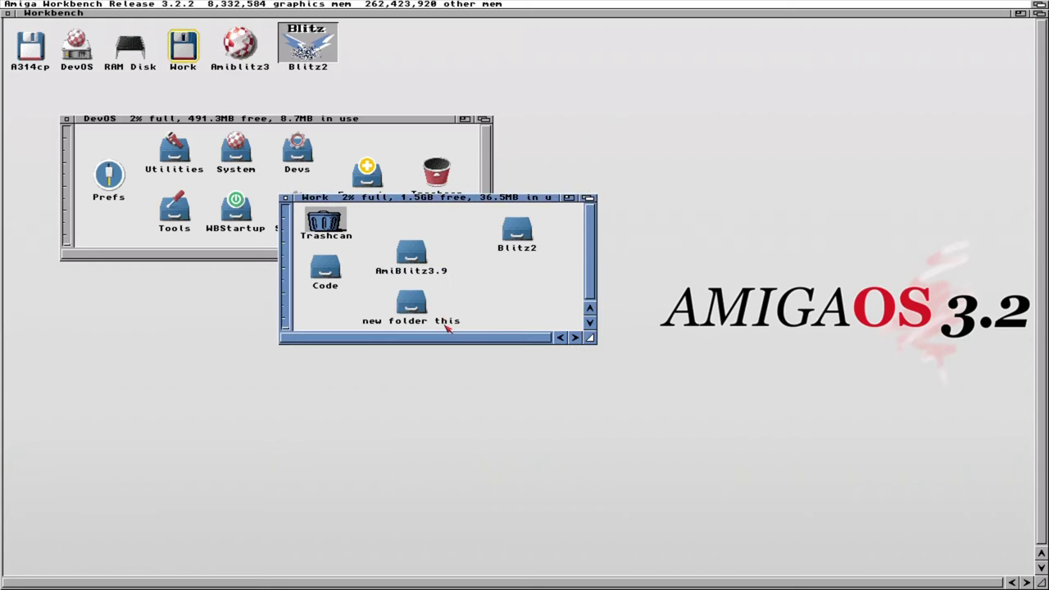
- Enlarge the Work window, open 'new folder this', and resize and position its window
drag(589, 337, 597, 362)
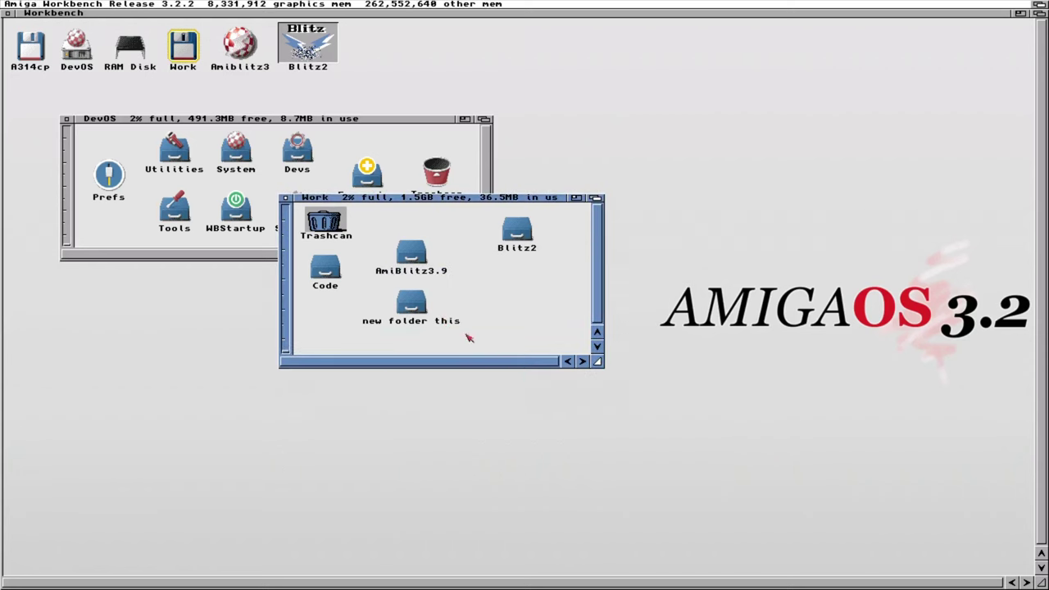
double_click(411, 307)
drag(467, 108, 538, 182)
drag(447, 51, 505, 86)
right_click(464, 97)
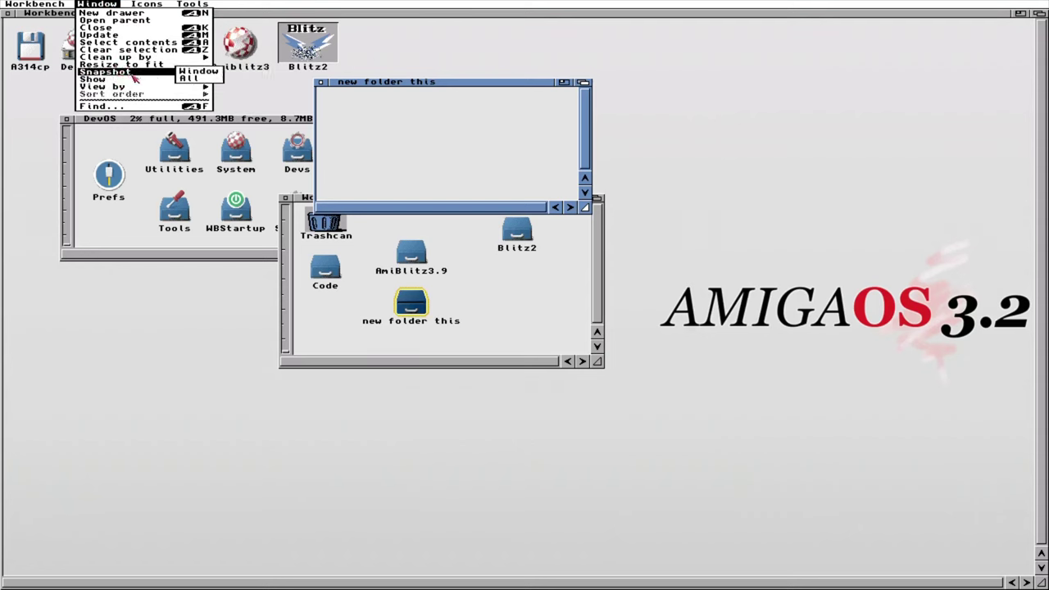
- Snapshot the new drawer's window, then close and reopen it twice to check its position
right_click(195, 75)
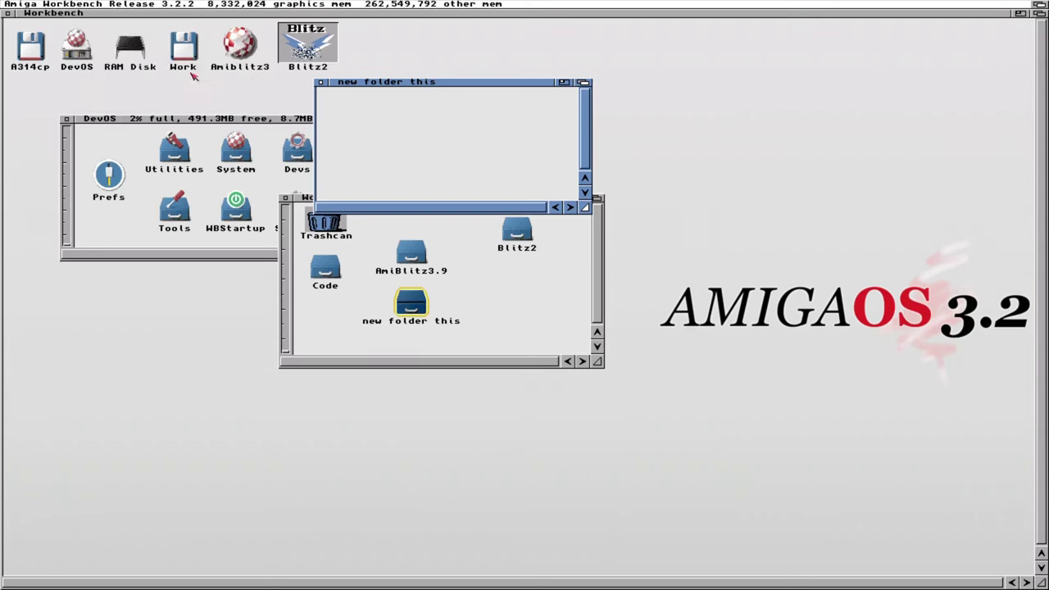
click(321, 83)
double_click(424, 301)
click(321, 83)
double_click(408, 295)
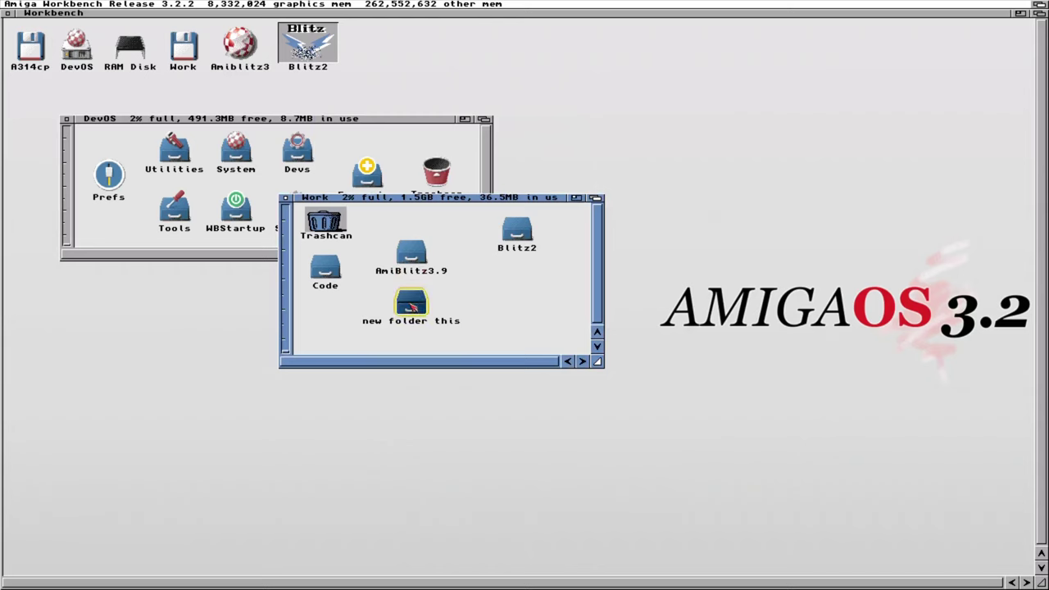
- Move the new drawer's window left, snapshot it, then close and reopen it to verify
drag(348, 84, 82, 204)
right_click(119, 162)
mouse_move(121, 76)
right_click(196, 71)
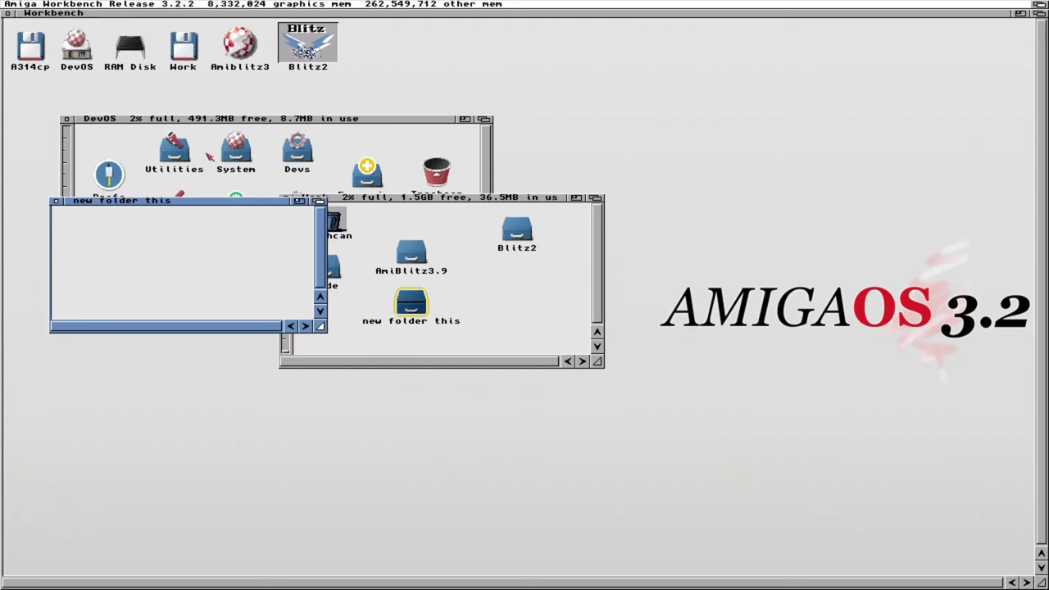
click(56, 202)
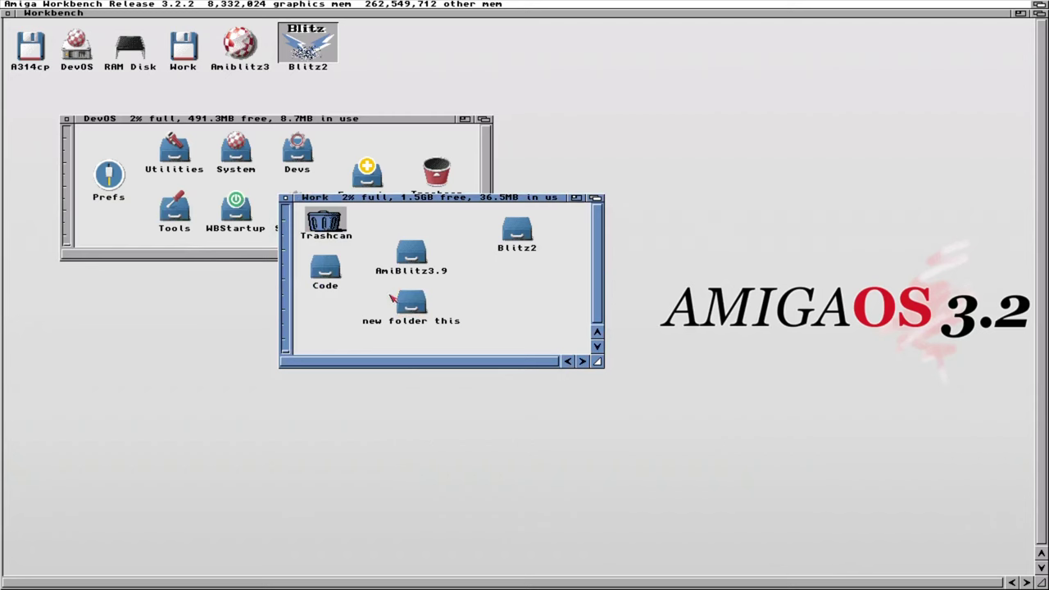
double_click(415, 302)
- Move the window to the upper middle, close and reopen it, close it, and enlarge Work slightly
drag(159, 202, 349, 77)
click(245, 77)
double_click(414, 301)
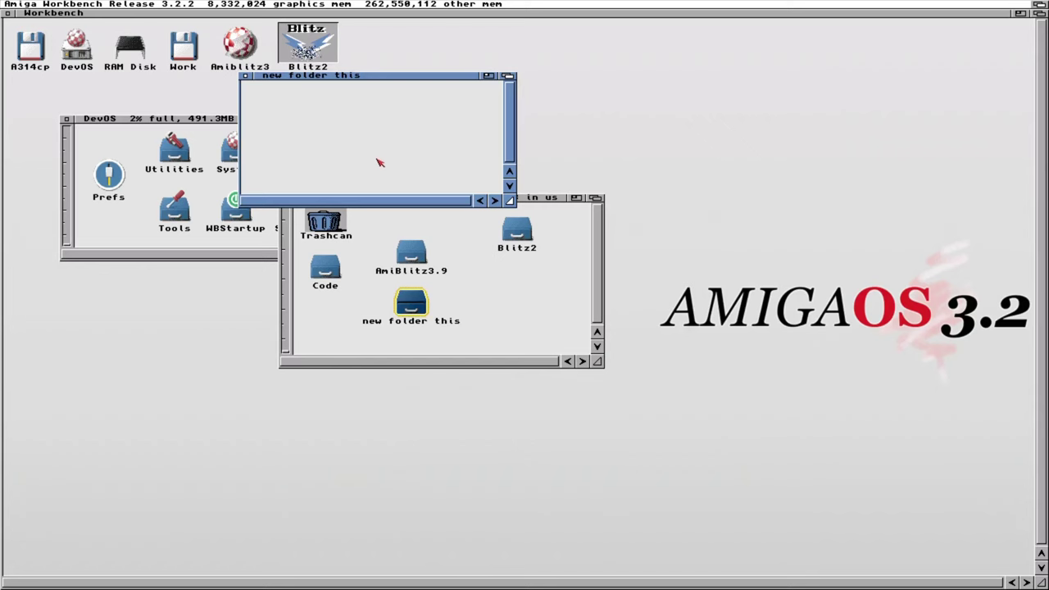
click(247, 76)
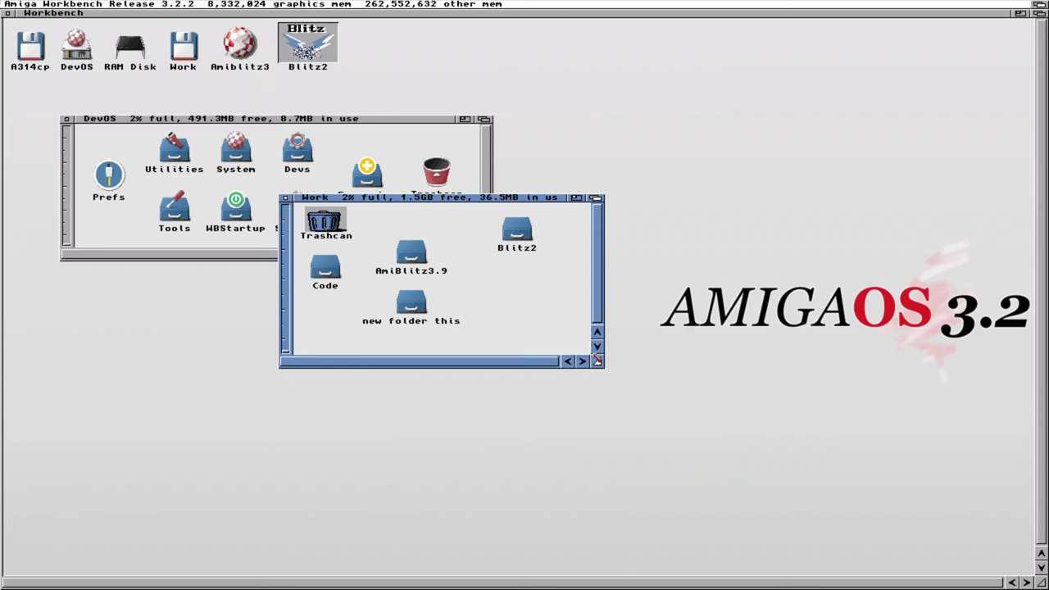
drag(597, 360, 611, 372)
- Clean up the Work icons by name and shrink the Work window's height
right_click(415, 283)
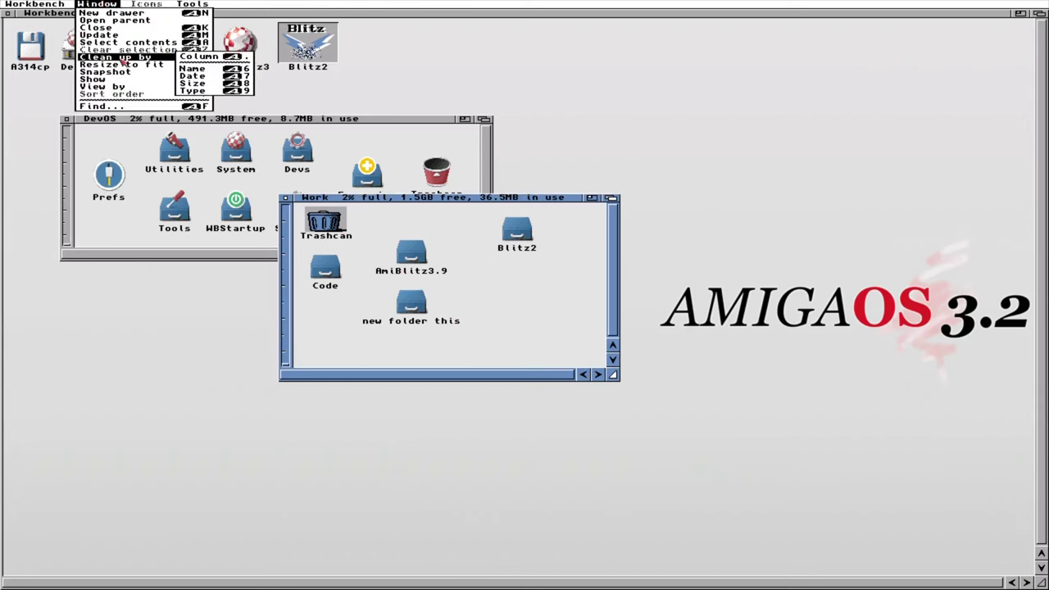
right_click(211, 69)
drag(615, 373, 609, 312)
- Snapshot the Work window, then close and reopen the Work drawer to confirm the layout
right_click(199, 33)
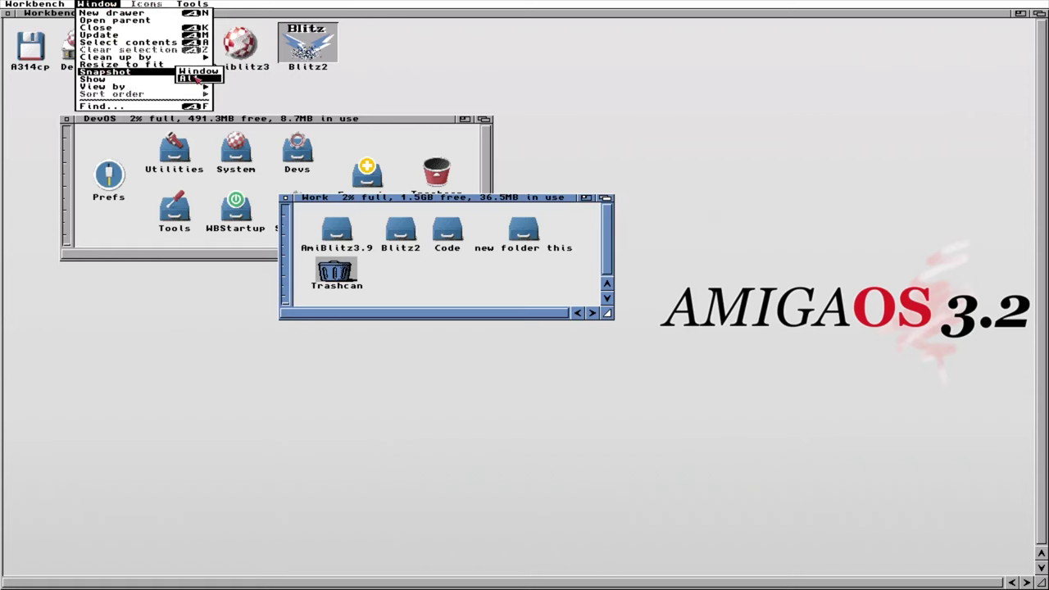
right_click(198, 71)
click(286, 199)
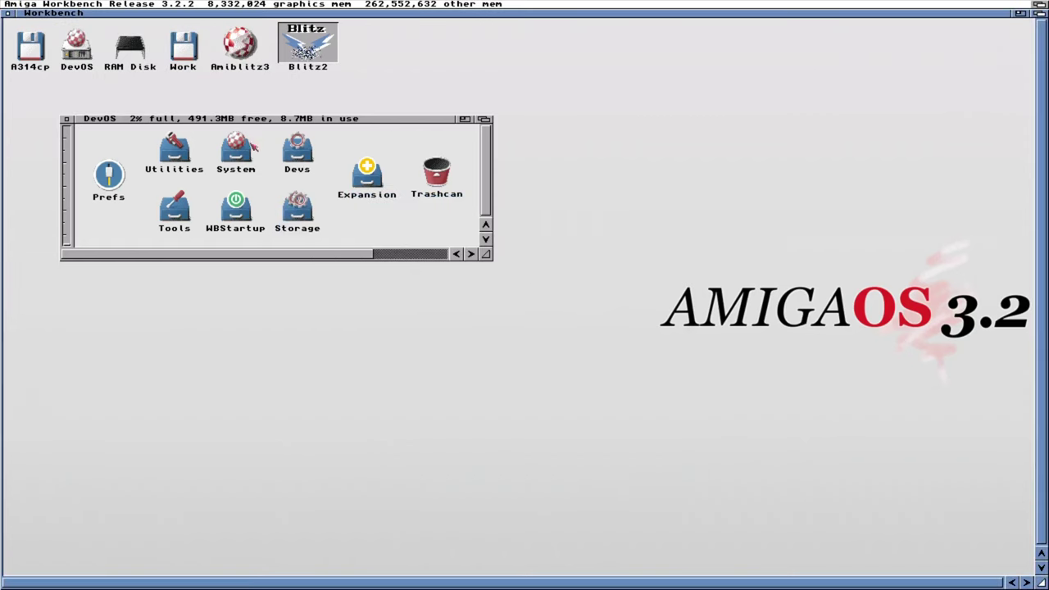
double_click(188, 54)
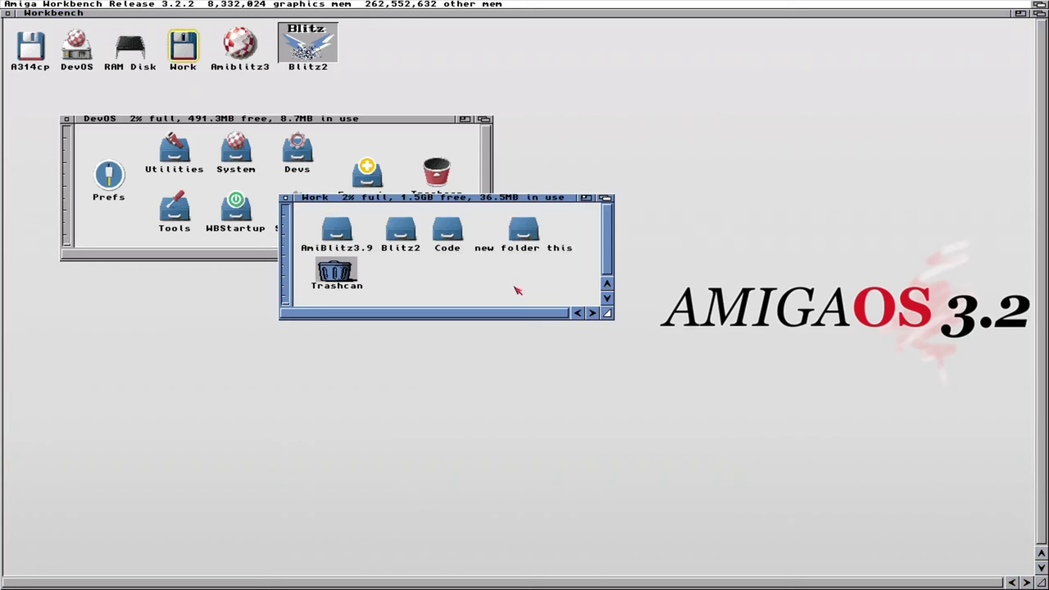
- Open the AmiBlitz3.9 drawer and clean up its icons by name
double_click(337, 232)
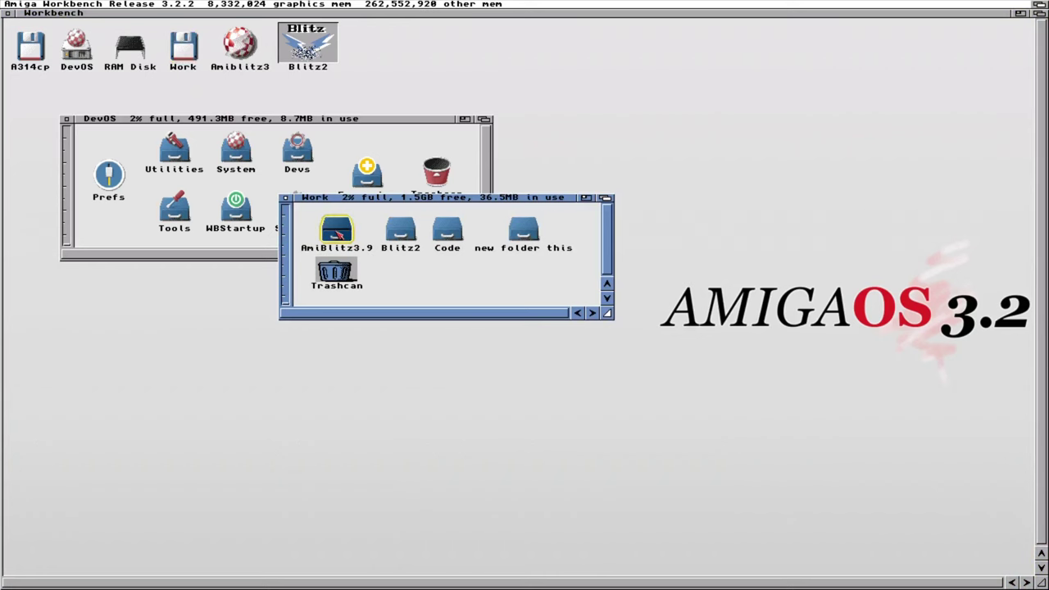
right_click(649, 345)
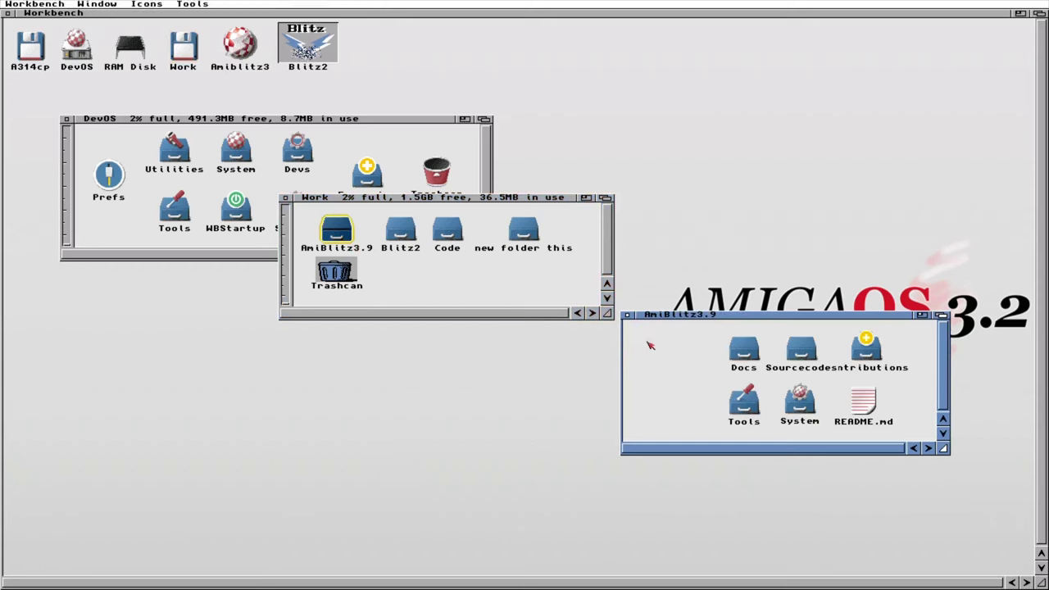
mouse_move(97, 4)
mouse_move(188, 64)
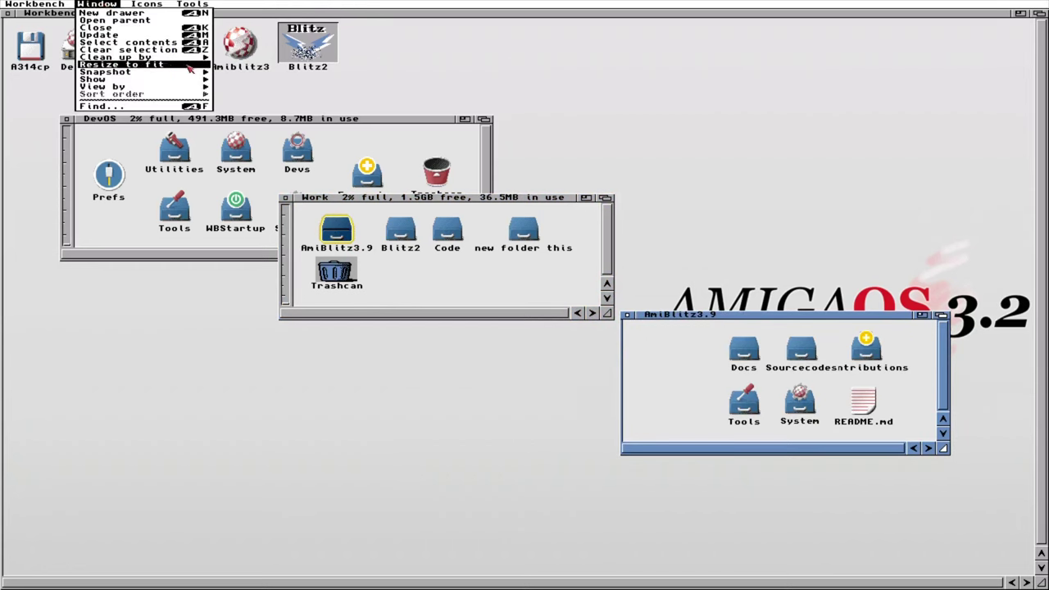
right_click(209, 70)
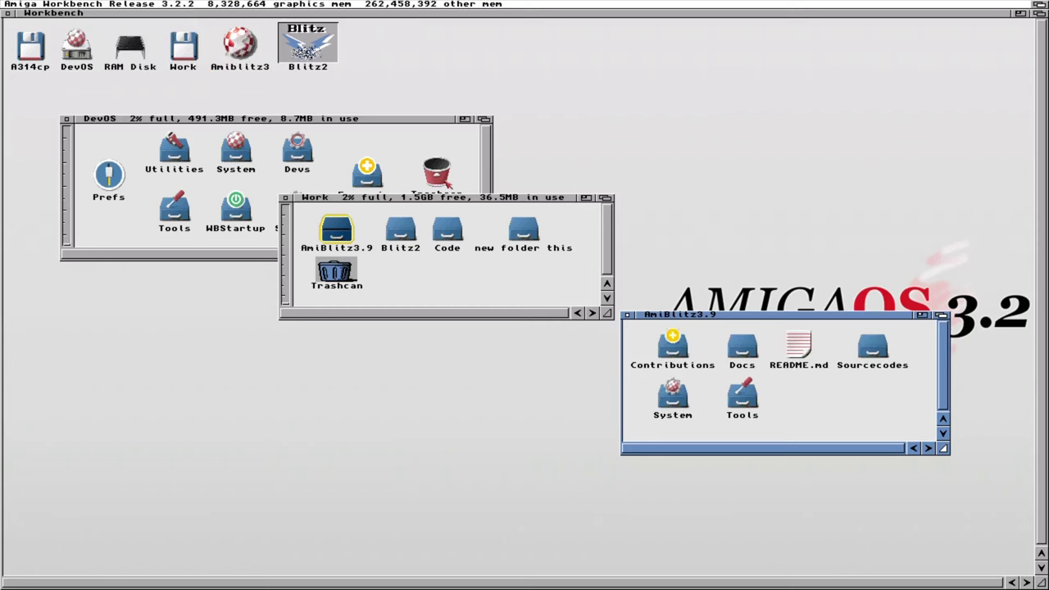
- Snapshot the AmiBlitz3.9 window and all its icons, then close the drawer
right_click(216, 130)
mouse_move(97, 4)
mouse_move(134, 73)
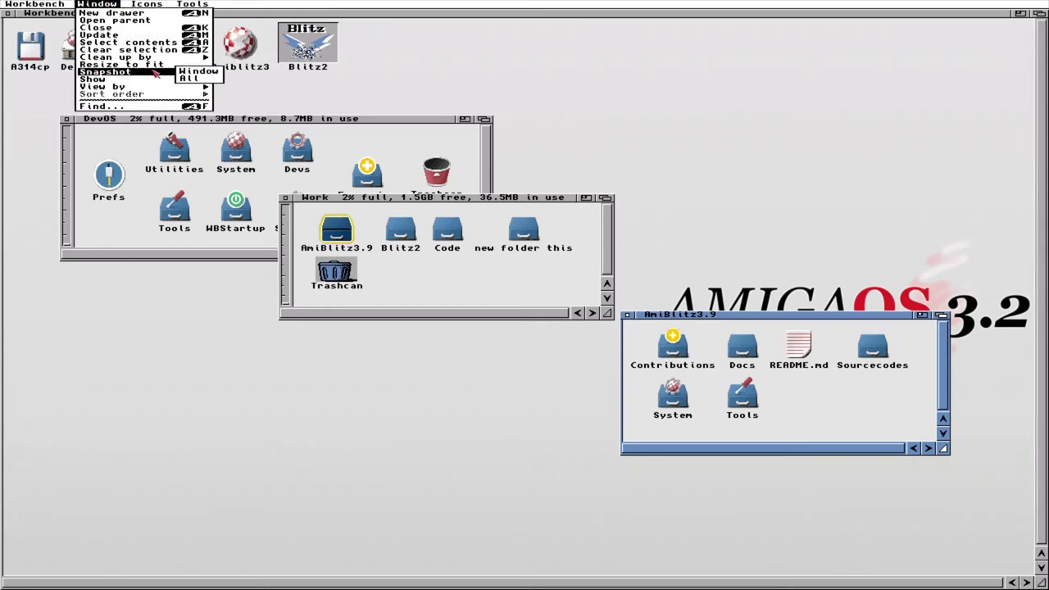
right_click(196, 79)
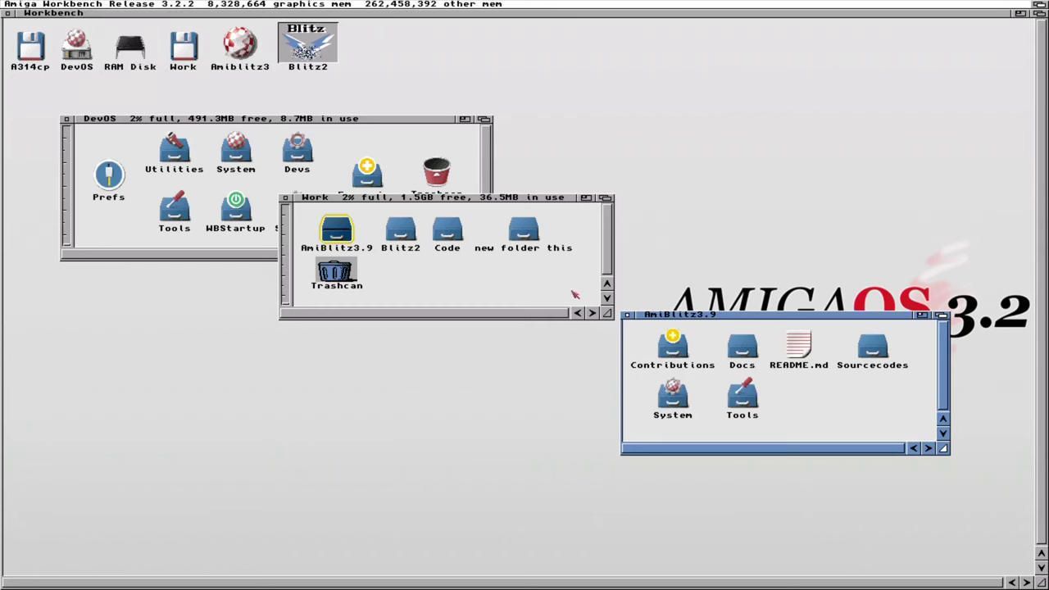
click(627, 315)
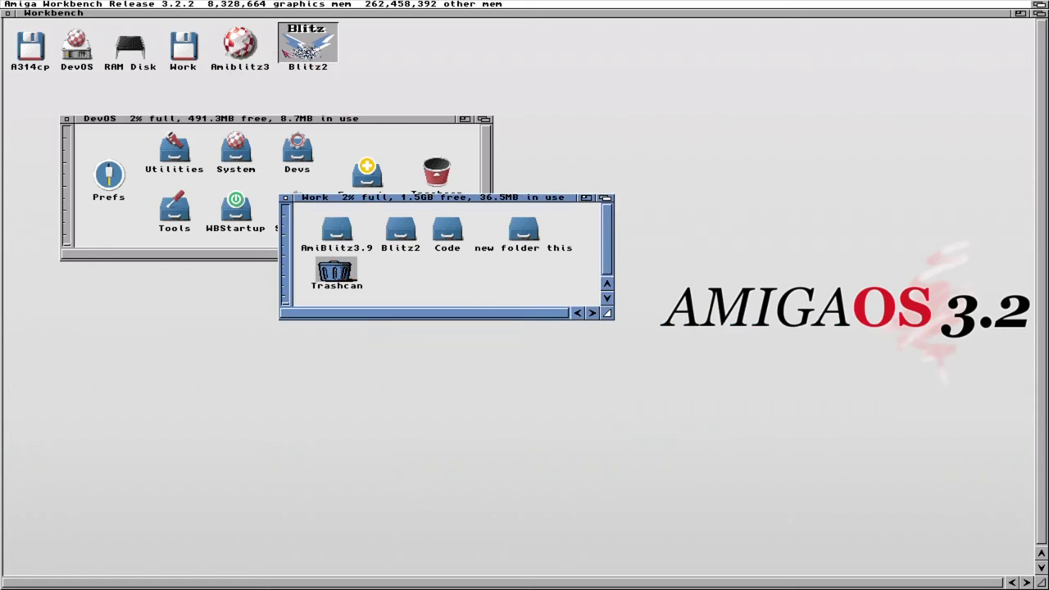
click(249, 52)
- Open the Information window for Amiblitz3, then move and enlarge it
right_click(244, 49)
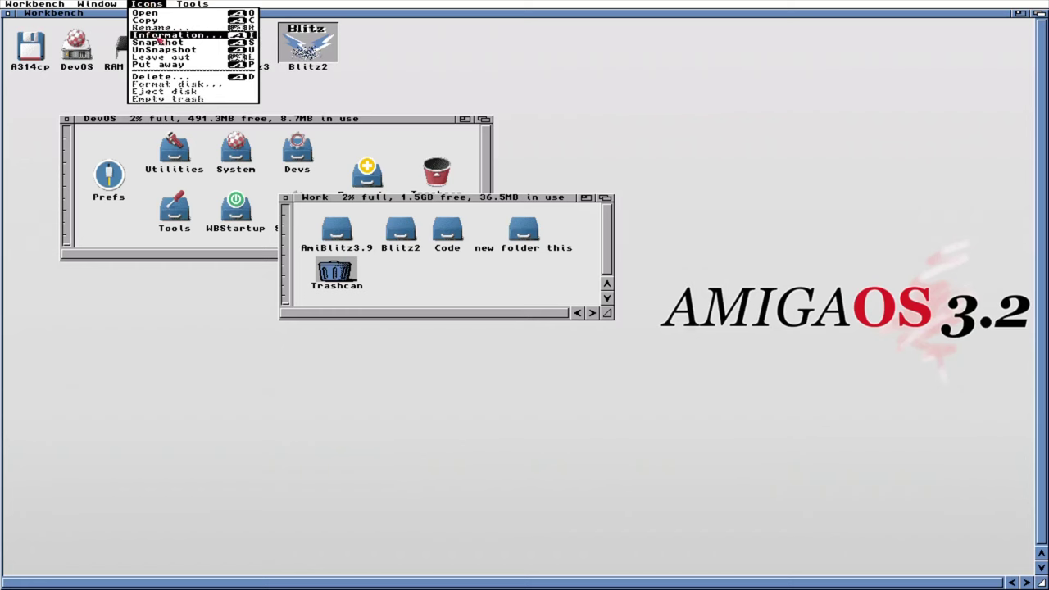
click(158, 35)
drag(213, 11, 334, 66)
drag(533, 198, 558, 226)
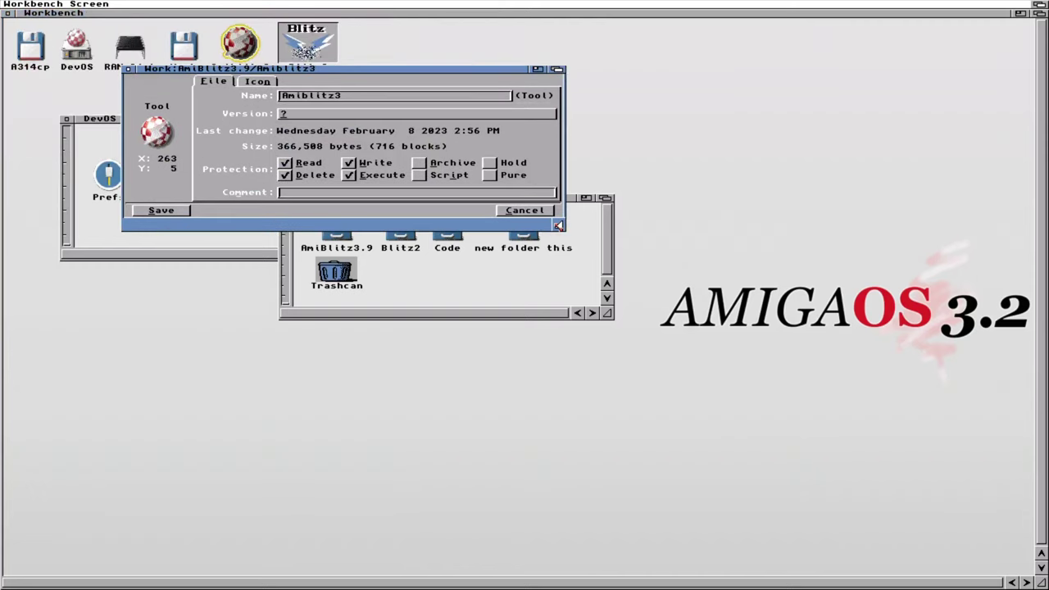
- Review Amiblitz3's name and stack size 128000, cancel without saving, and move Work lower left
click(343, 95)
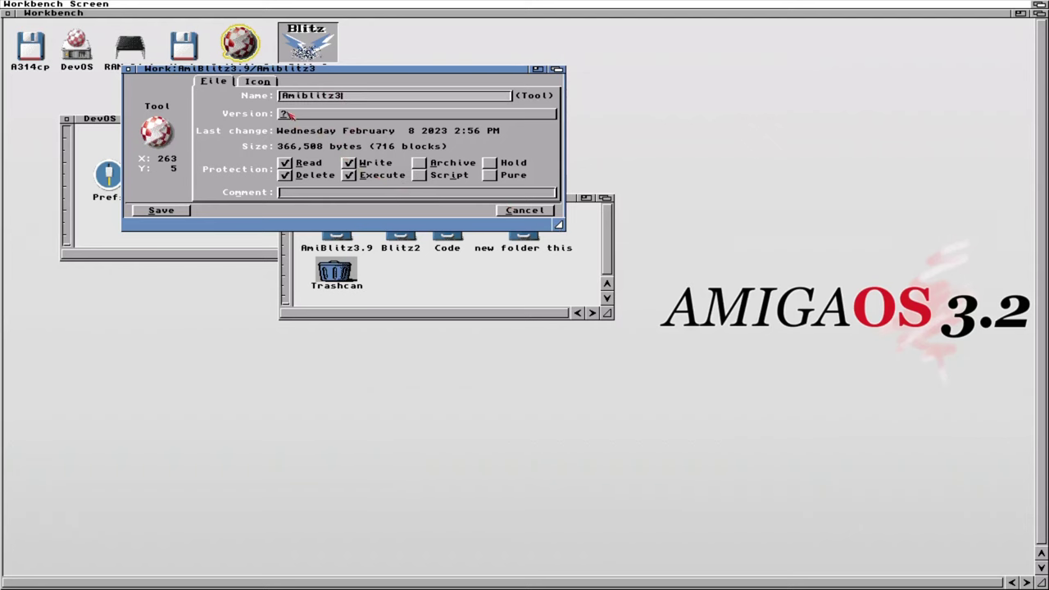
click(354, 186)
click(262, 82)
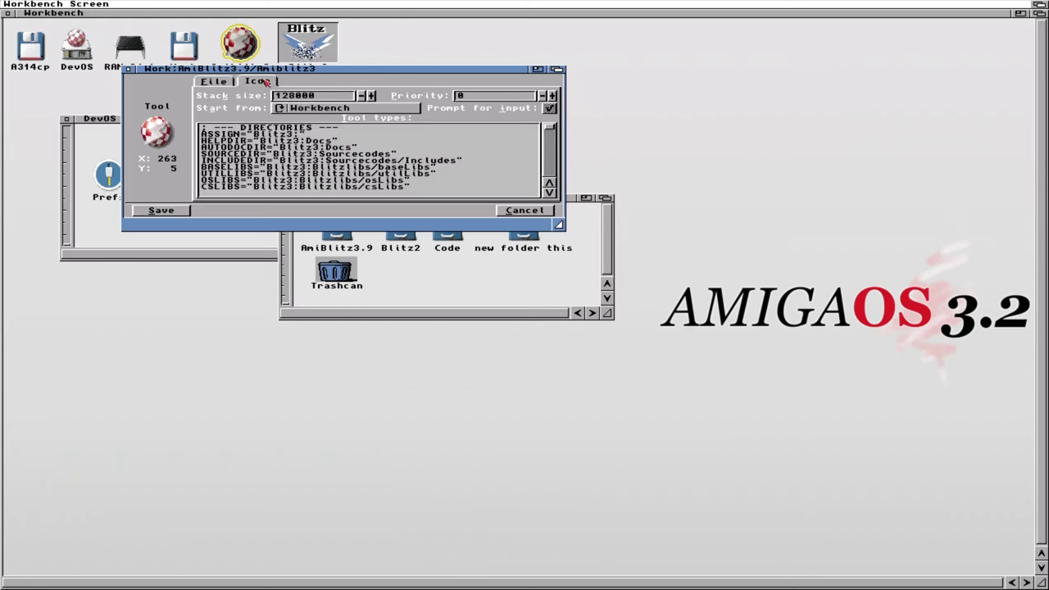
drag(551, 129, 550, 108)
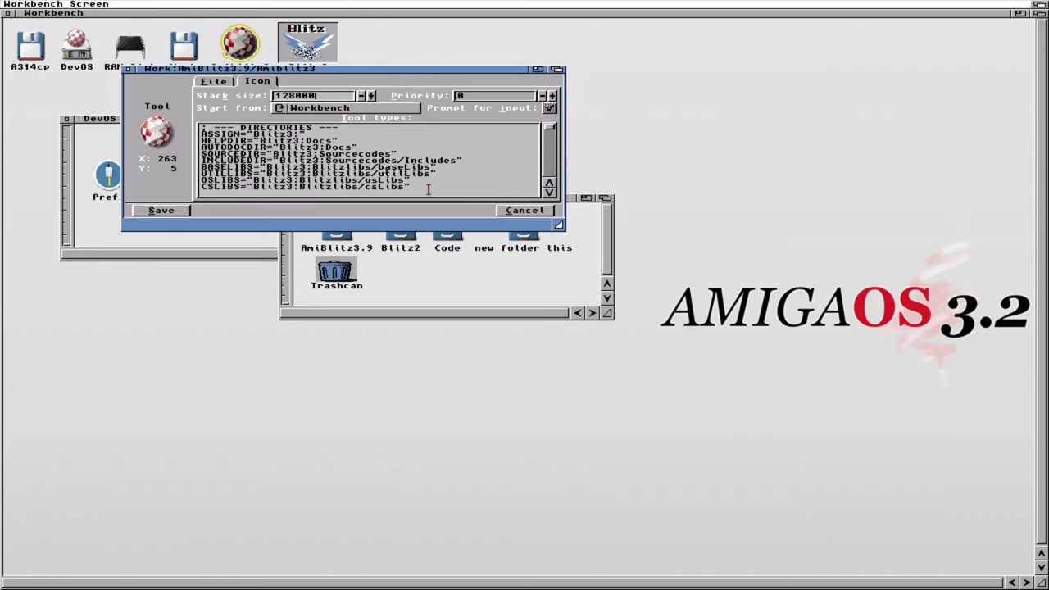
click(525, 210)
drag(473, 202, 457, 279)
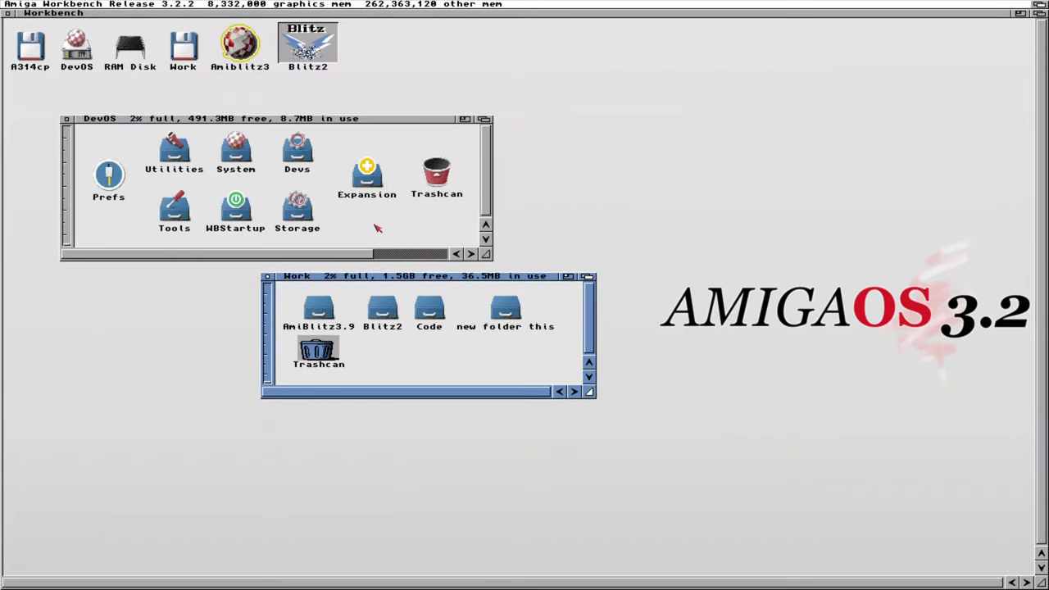
- Show the About window for Release 3.2.2 (Kickstart 47.111) and drag it to the upper right
click(146, 98)
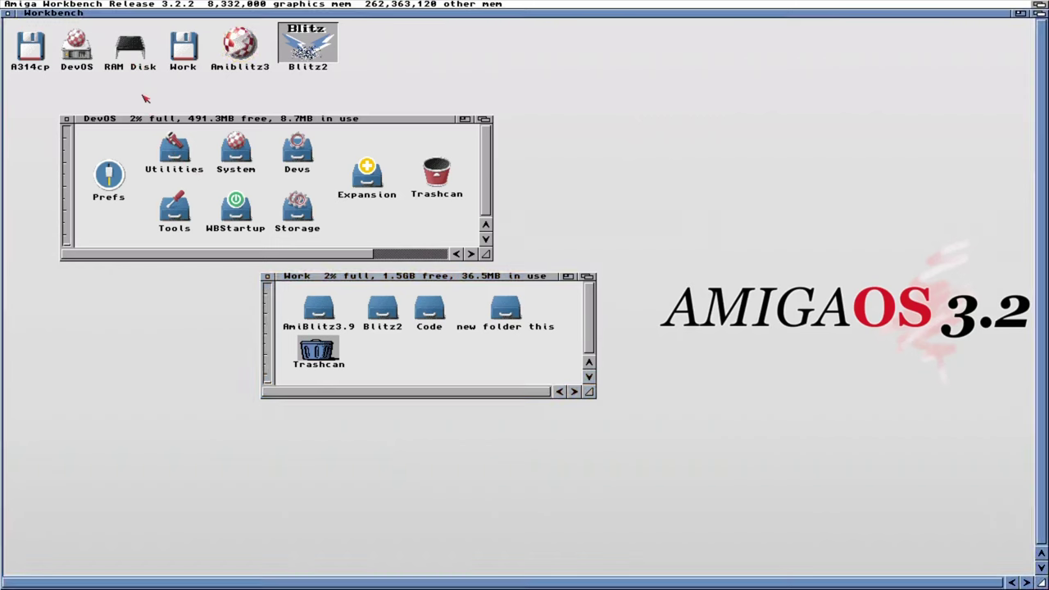
right_click(50, 7)
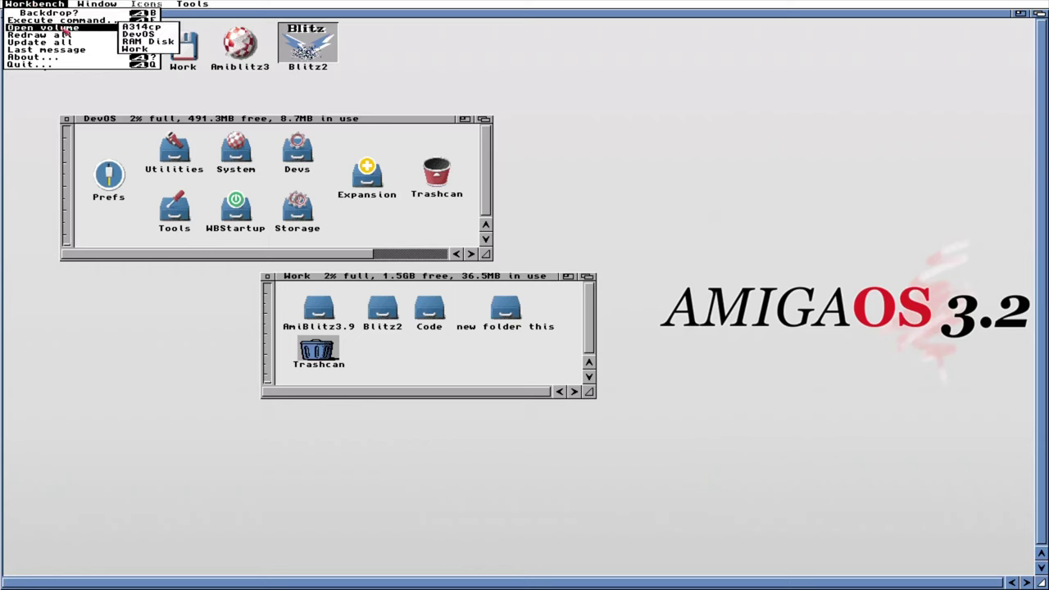
right_click(93, 60)
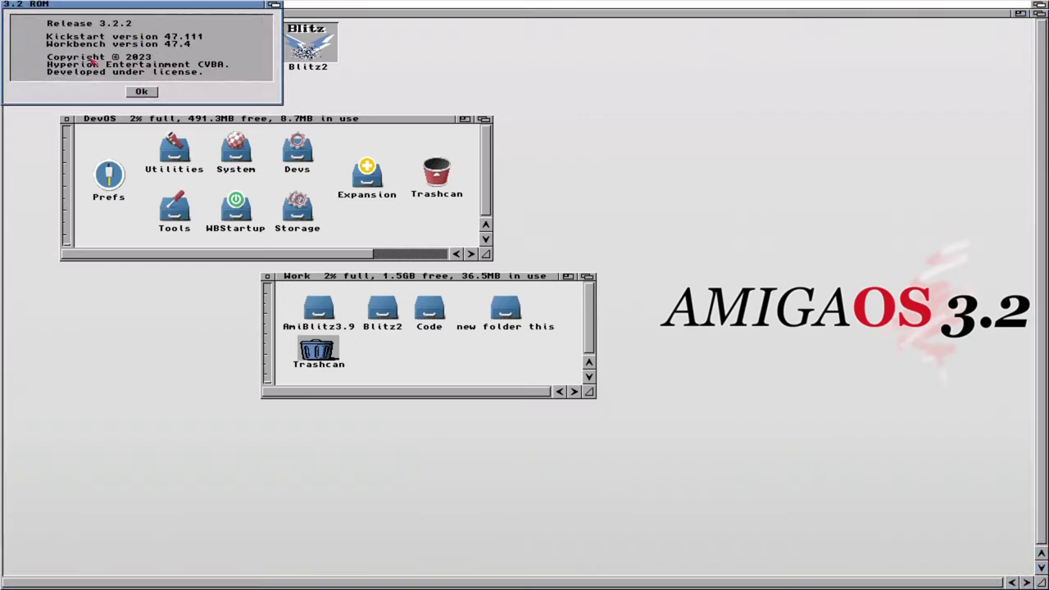
drag(156, 10, 787, 77)
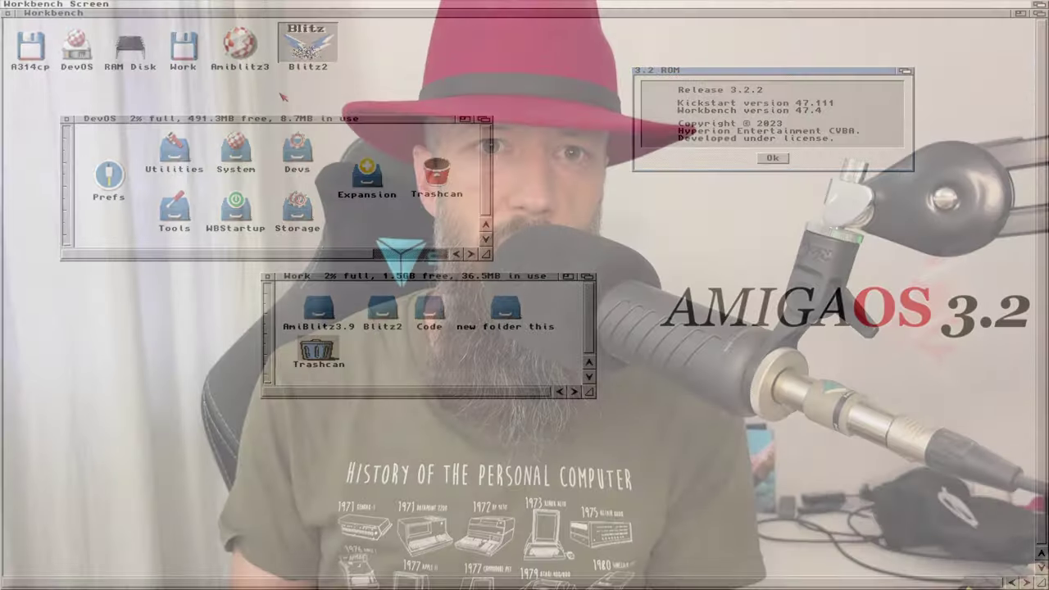